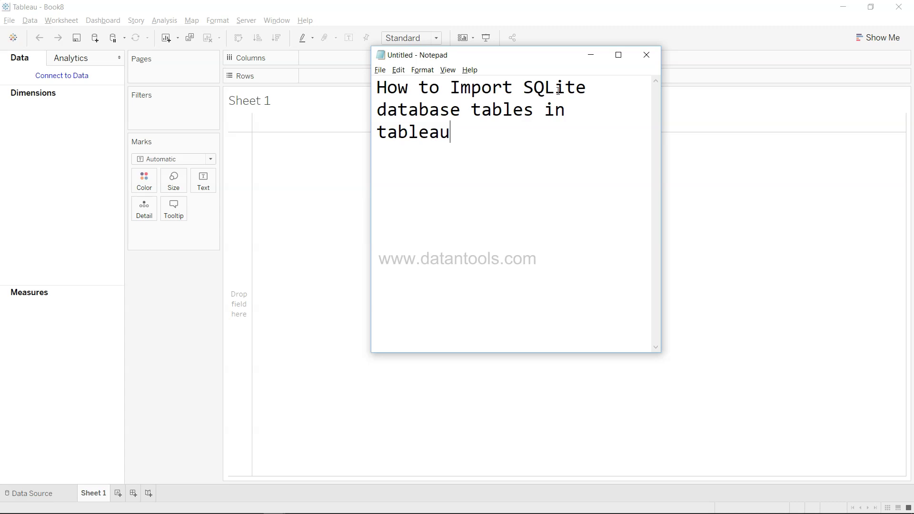
Leave the Notepad title 'How to Import SQLite database tables in tableau' and switch windows.
key("alt")
key("alt+Tab")
key("alt+Tab")
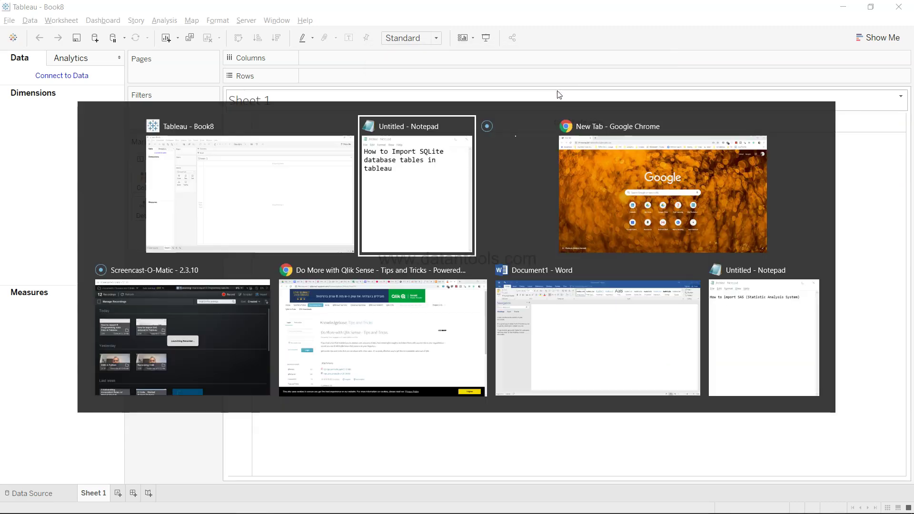
key("alt+Tab")
key("alt+Tab")
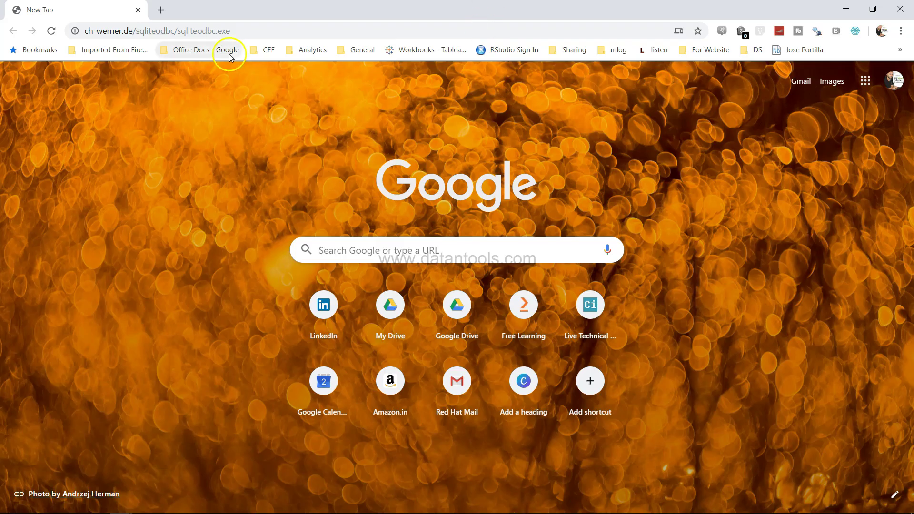
left_click(248, 32)
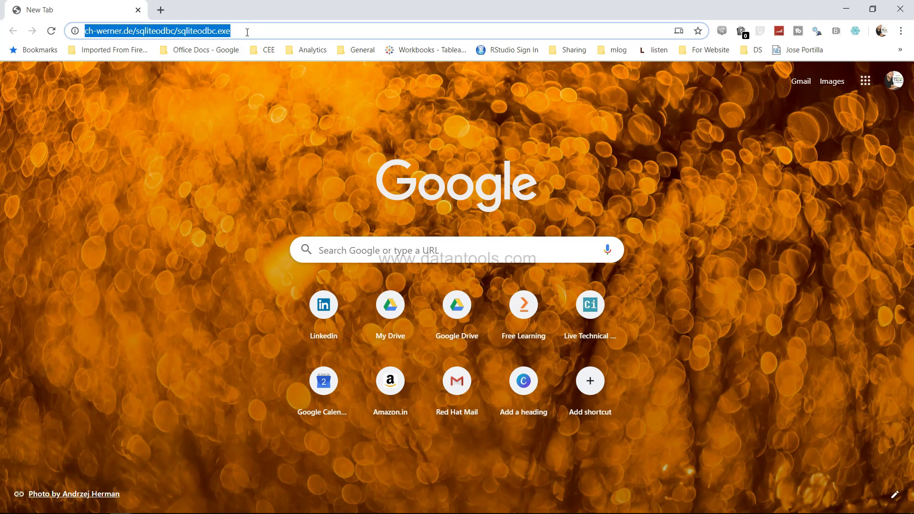
left_click(247, 31)
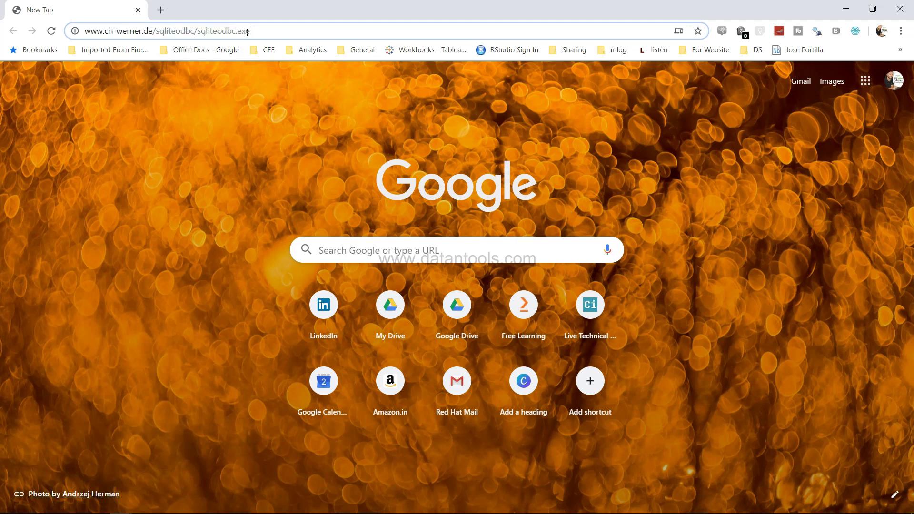
key("Return")
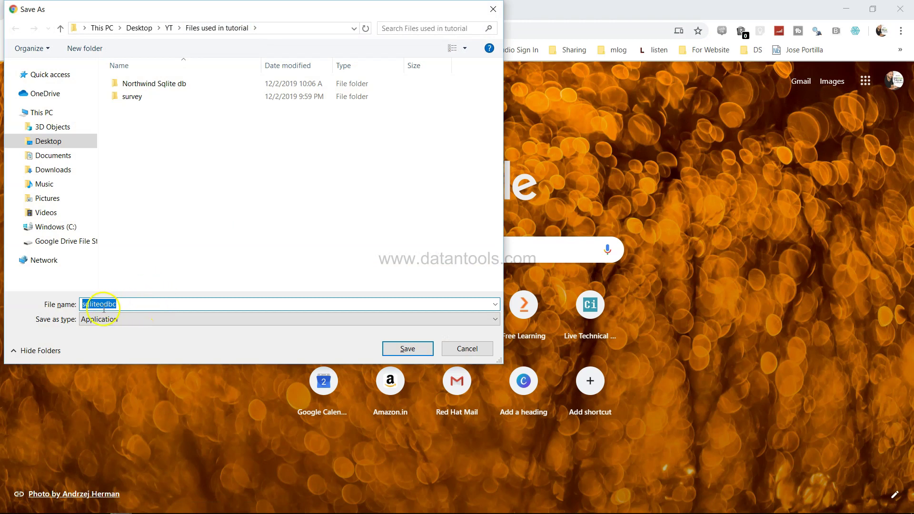
Confirm sqliteodbc is already in Downloads, then close Save As without saving.
left_click(73, 170)
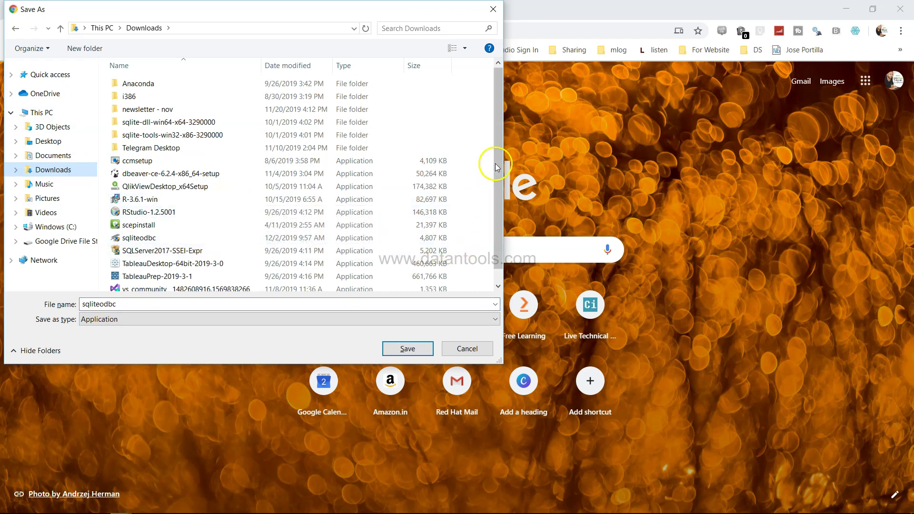
left_click_drag(496, 164, 495, 245)
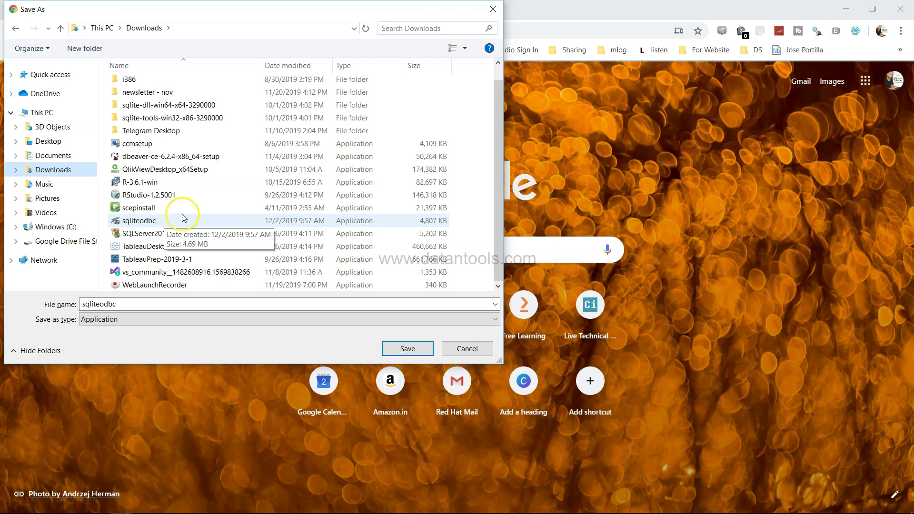
left_click(493, 9)
left_click(262, 33)
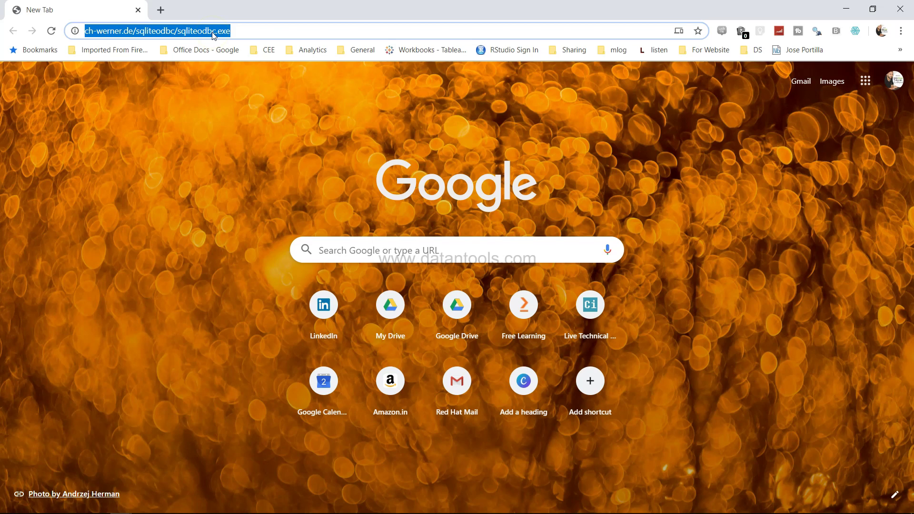
In a new workbook, pick SQLite3 ODBC Driver under Other Databases (ODBC) and open its connect options.
key("alt+Tab")
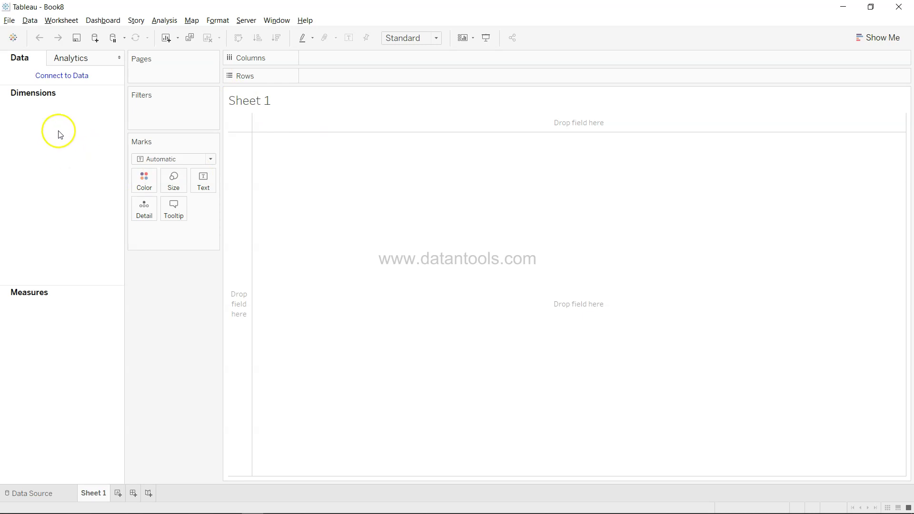
key("ctrl+n")
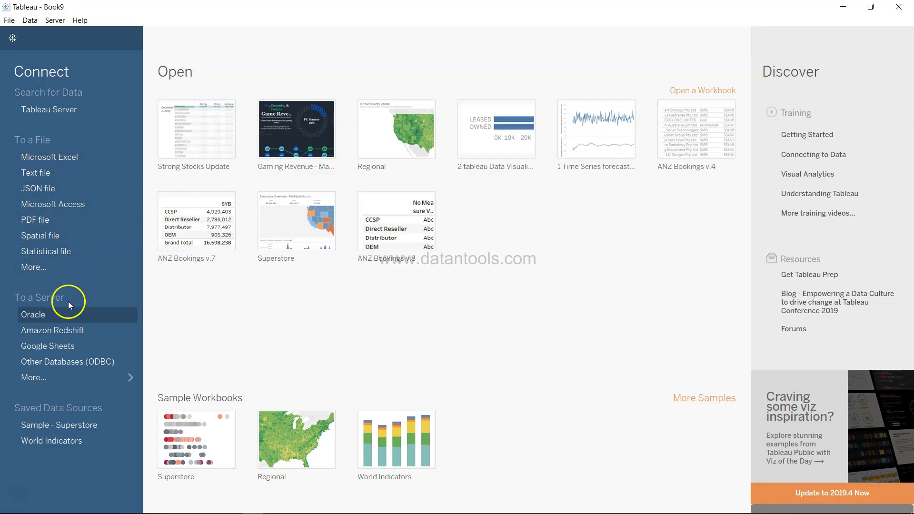
left_click(87, 365)
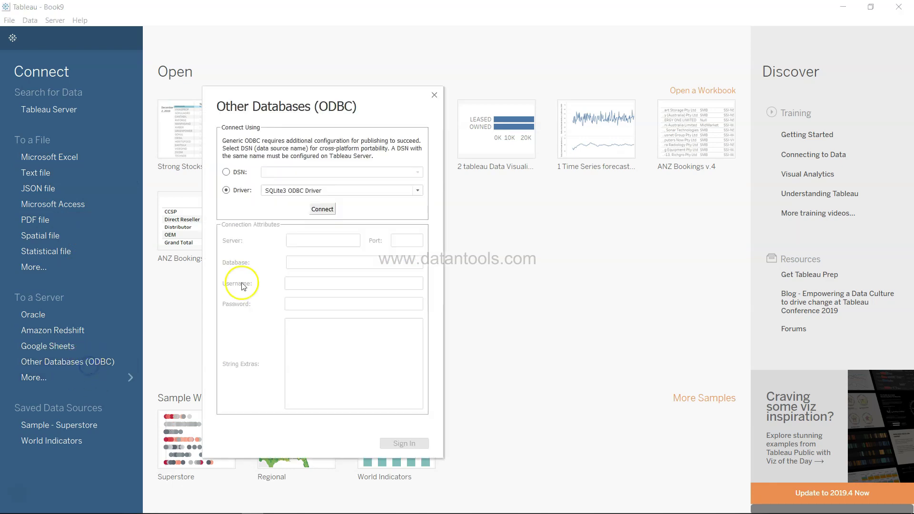
left_click(418, 191)
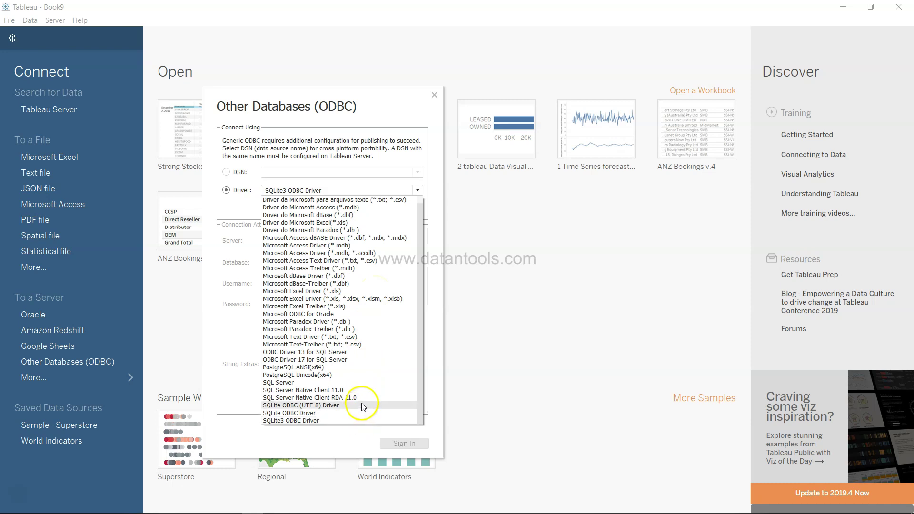
left_click(346, 422)
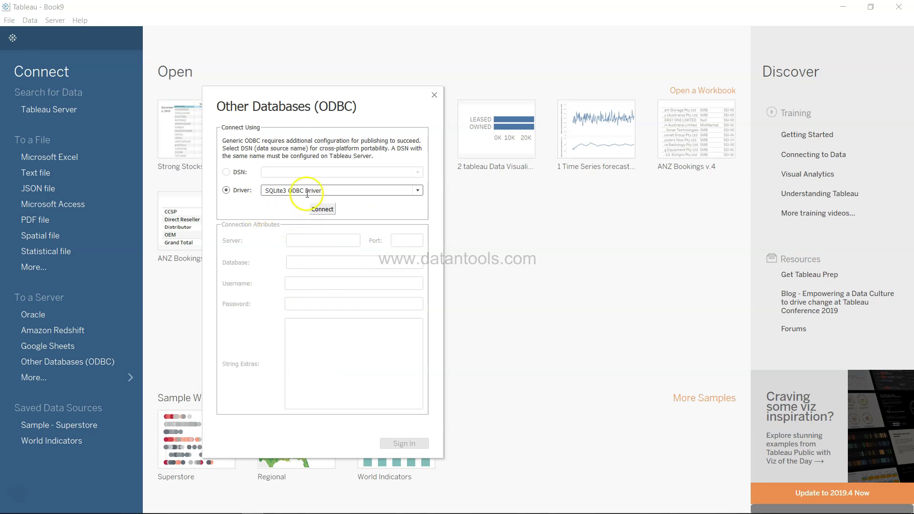
left_click(328, 212)
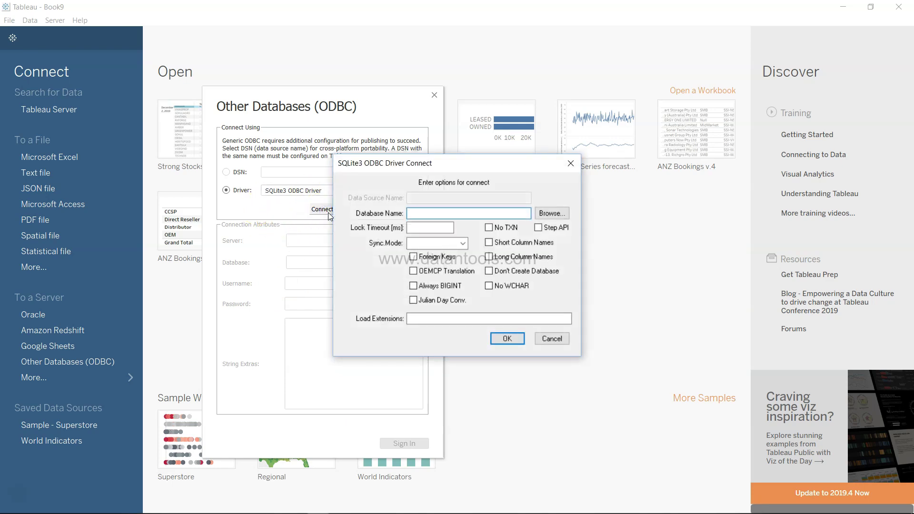
Point the SQLite3 driver at Northwind.sl3 and sign in to reach the Data Source page.
left_click(552, 213)
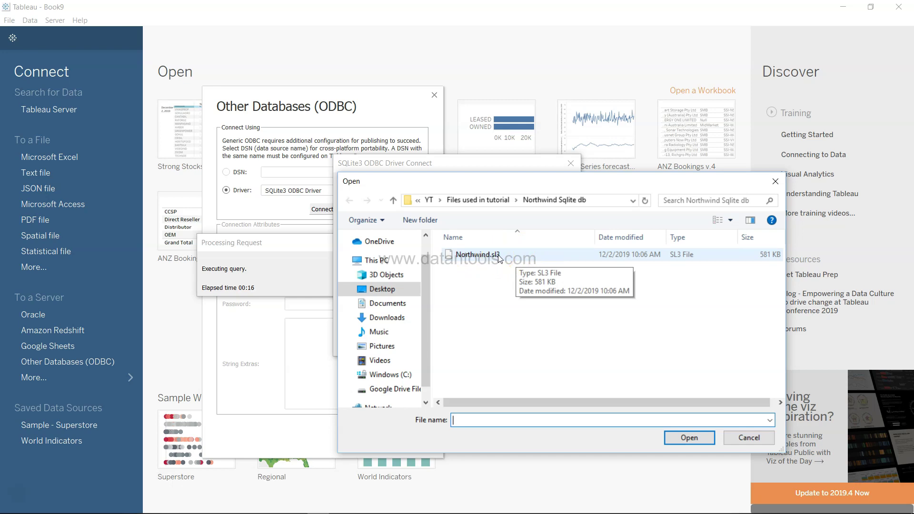
left_click(499, 258)
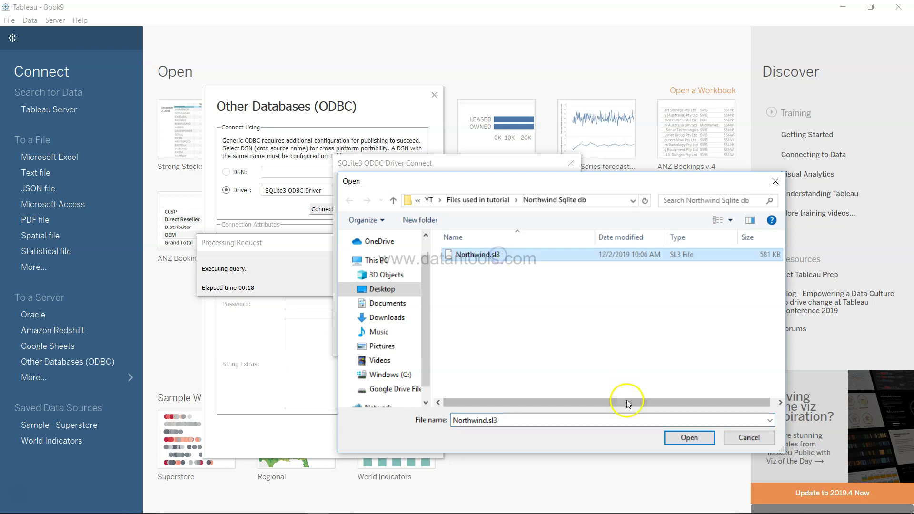
left_click(695, 438)
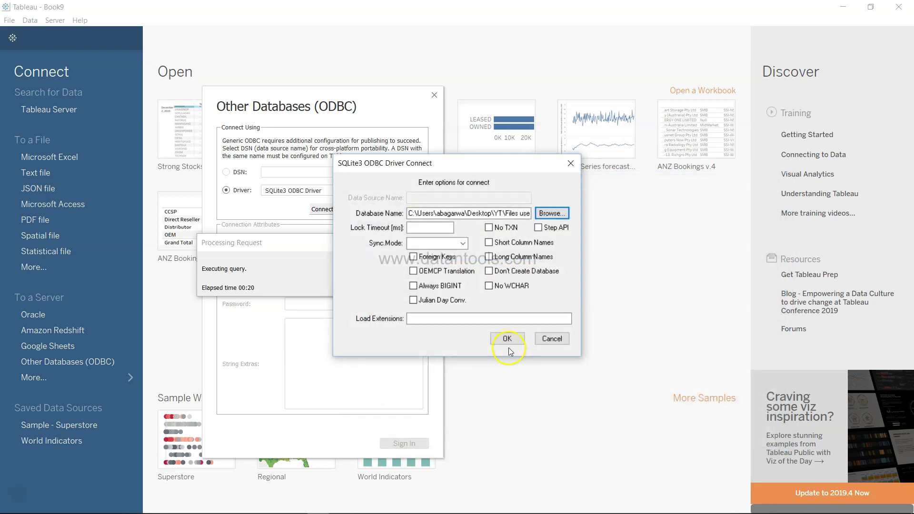
left_click(506, 339)
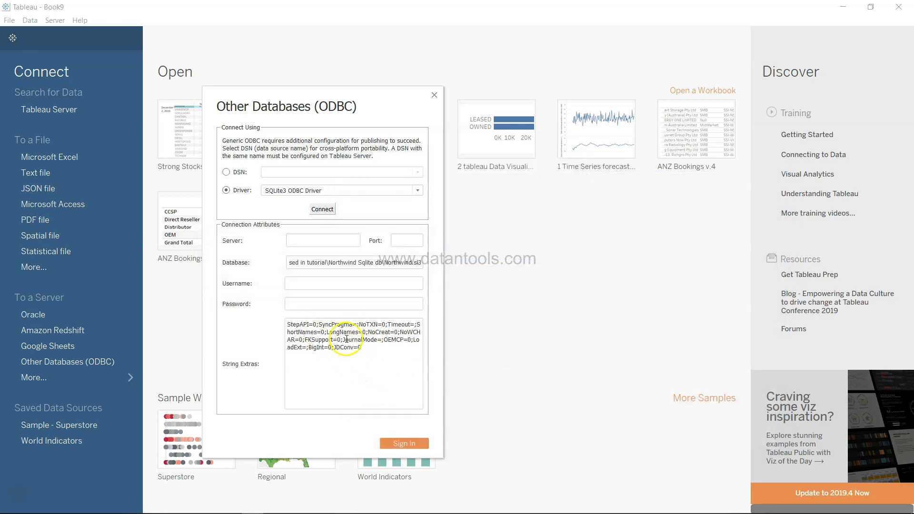
left_click(365, 346)
left_click(388, 389)
left_click(382, 444)
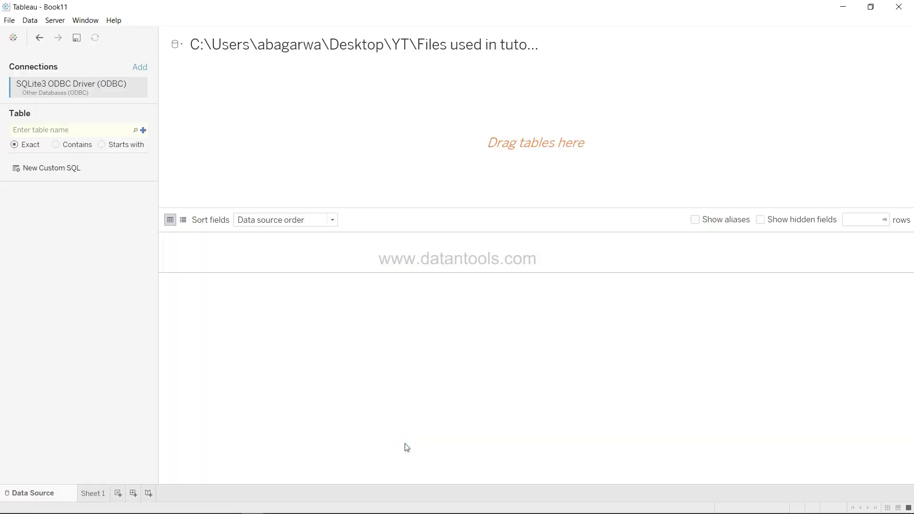
left_click(88, 254)
Search for the Orders table, drag it onto the canvas, and update to show 830 rows.
left_click(107, 127)
type("Orders")
left_click(135, 131)
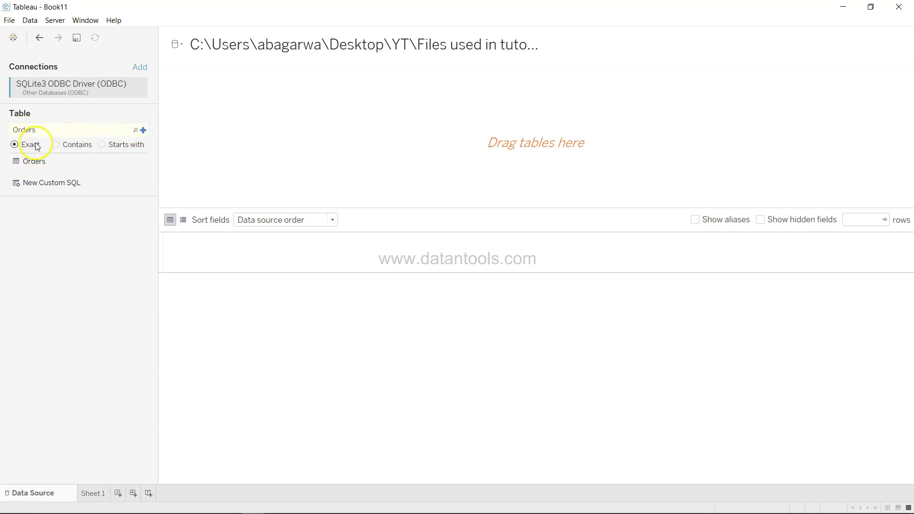
left_click_drag(48, 164, 292, 135)
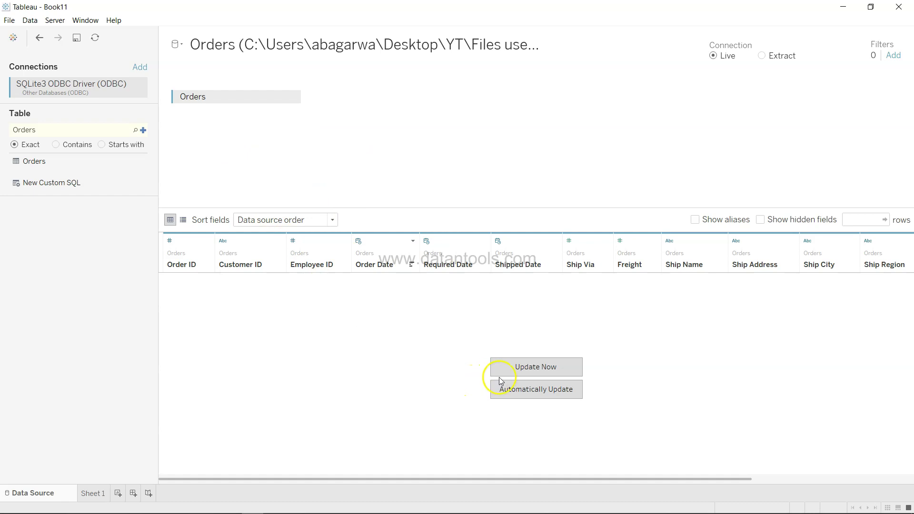
left_click(532, 370)
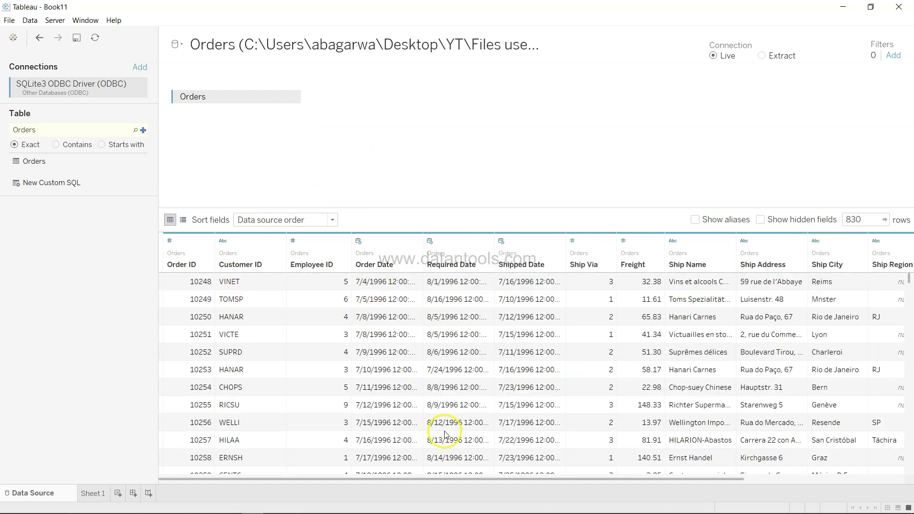
Switch the table search to Contains and search 'ord' to list Order Details, Order Subtotals, Orders Qry.
double_click(69, 128)
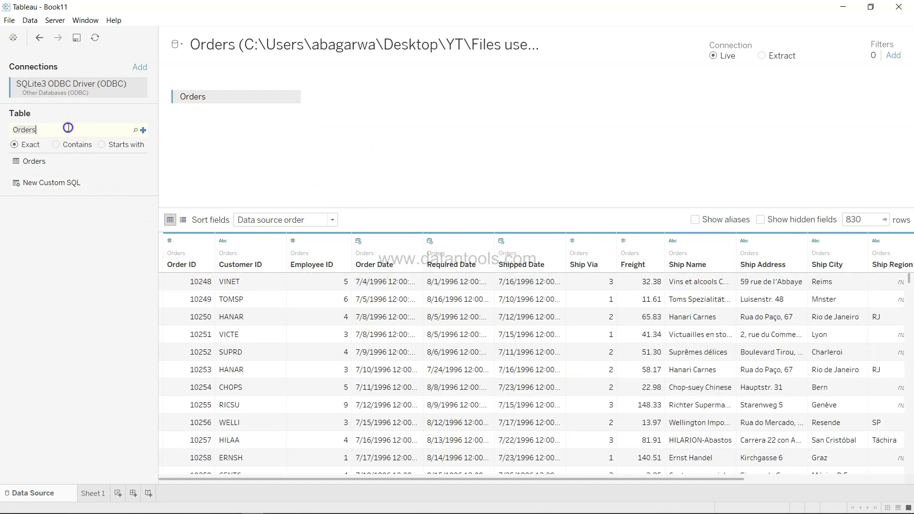
key("BackSpace")
left_click(56, 144)
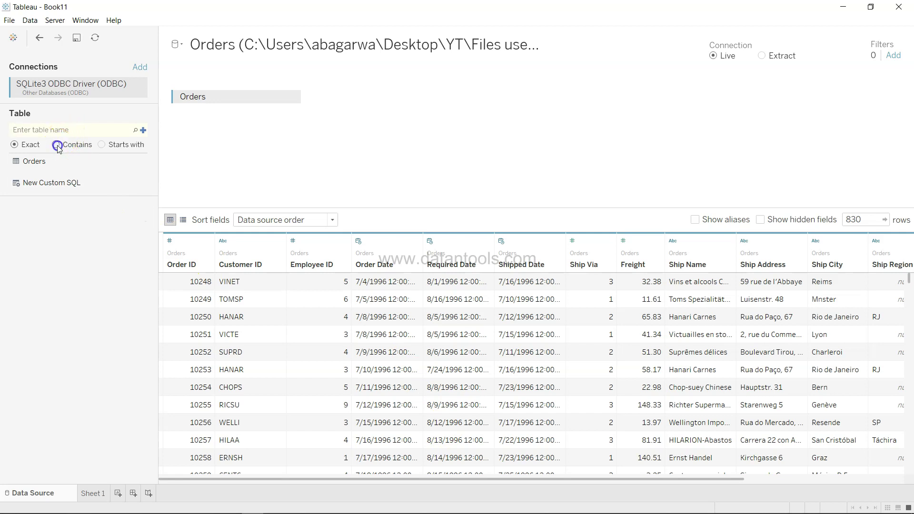
left_click(61, 129)
type("Orders")
double_click(60, 130)
type("ord")
left_click(136, 130)
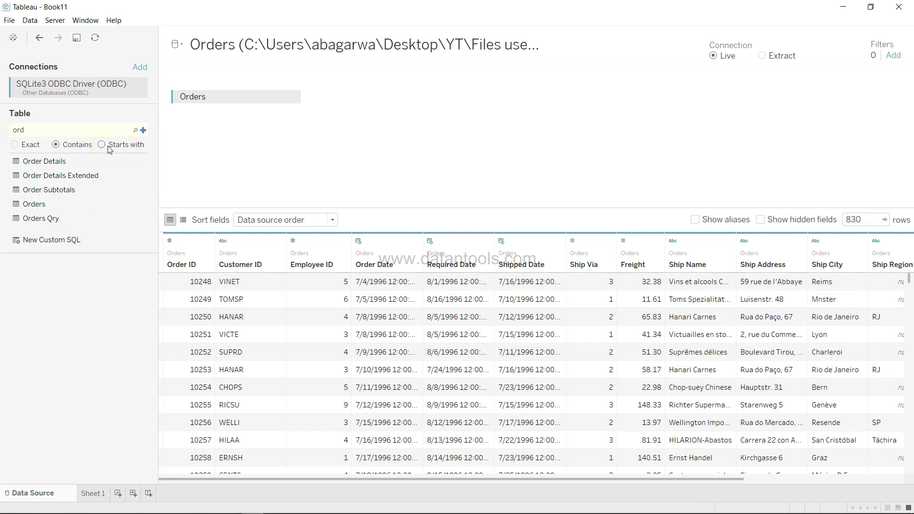
left_click(35, 130)
left_click_drag(119, 161, 329, 133)
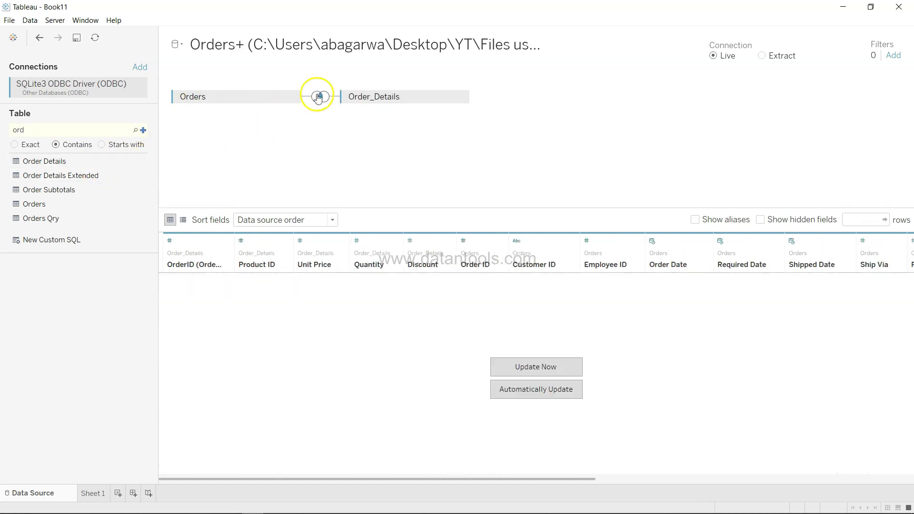
mouse_move(324, 104)
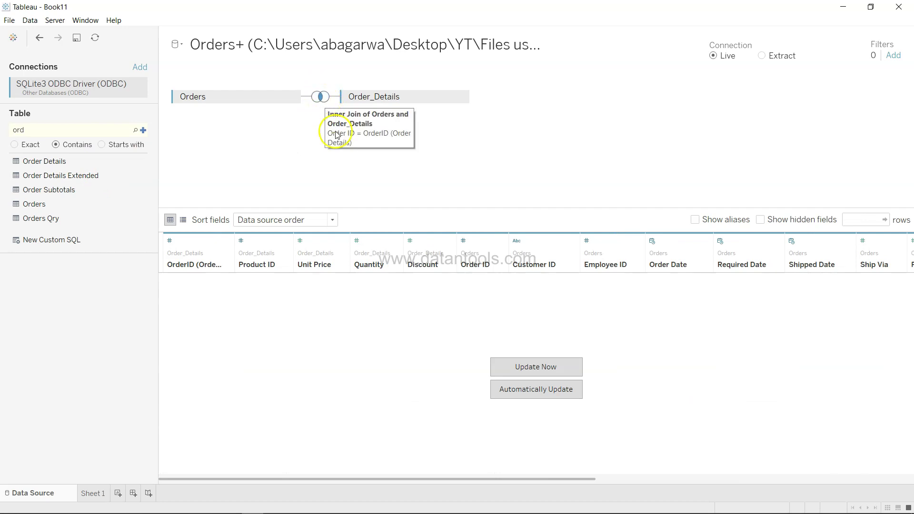
left_click(322, 97)
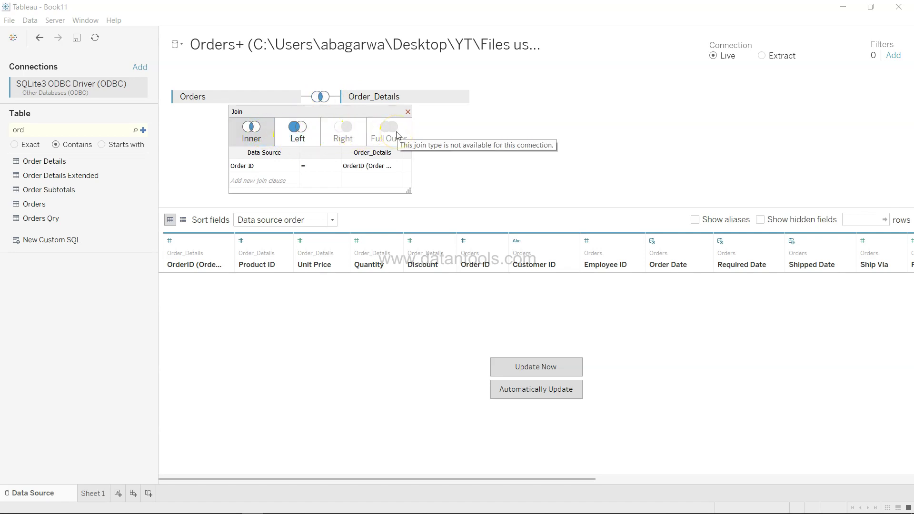
left_click(297, 137)
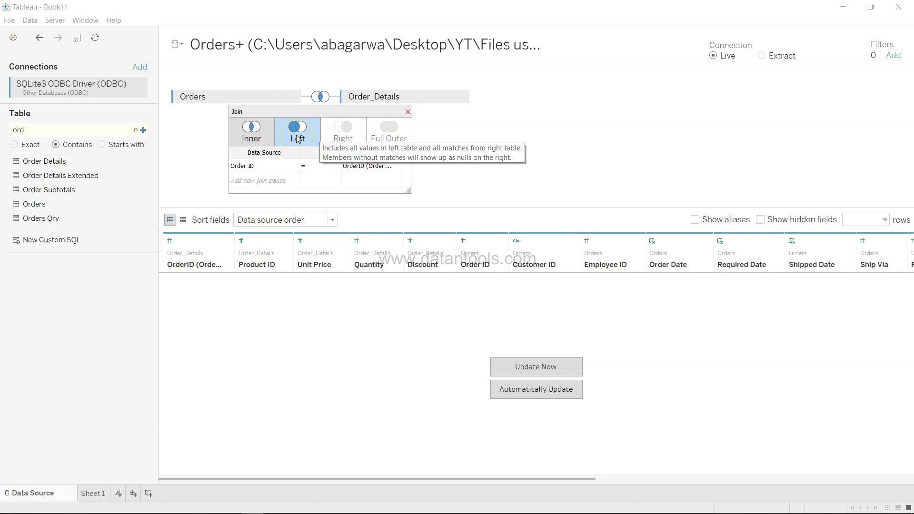
left_click(408, 112)
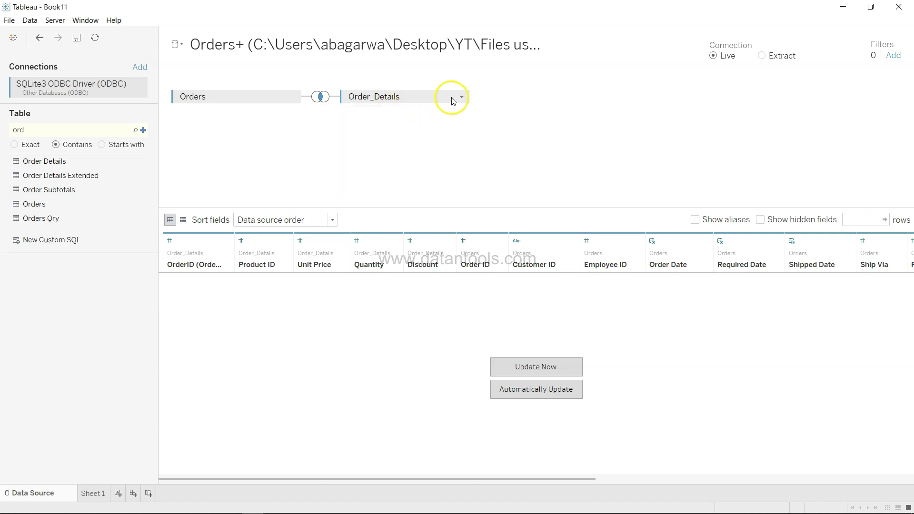
left_click(453, 98)
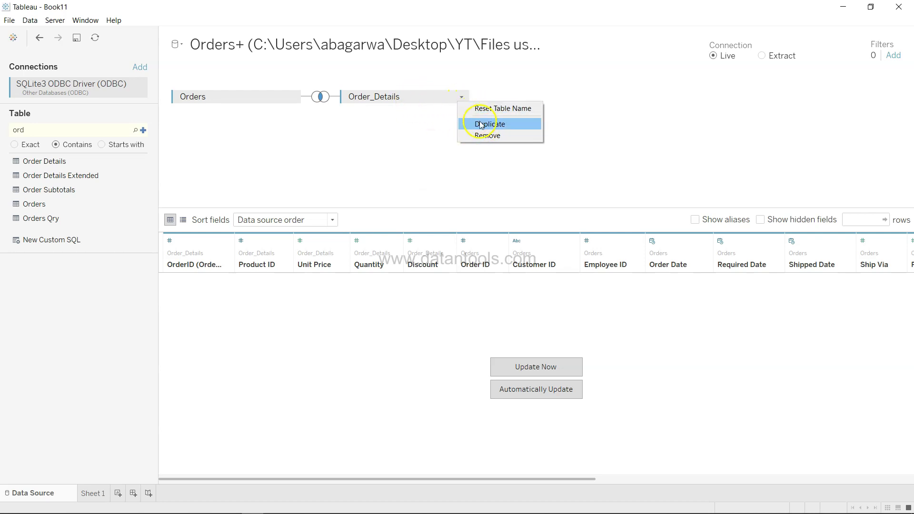
left_click(484, 136)
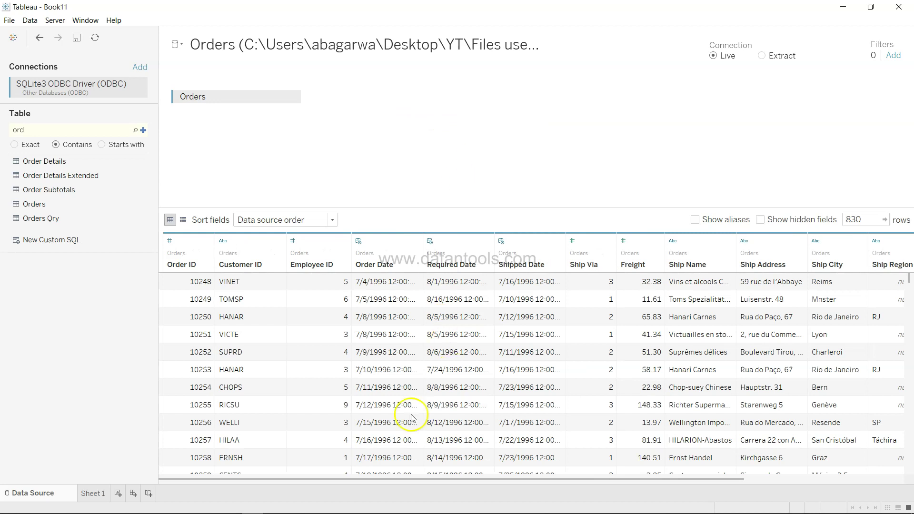
Go to Sheet 1 and dismiss the ODBC limitations warning so the Orders fields appear.
left_click(95, 494)
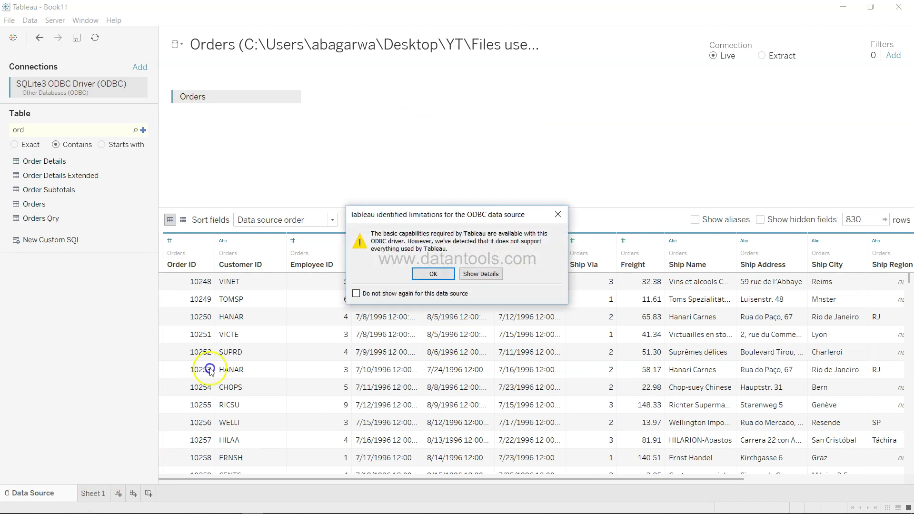
left_click(428, 259)
left_click(433, 275)
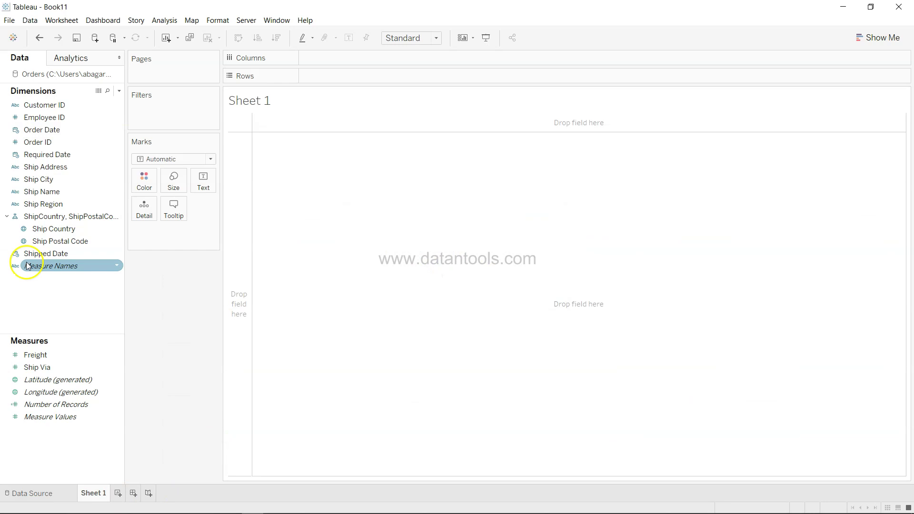
left_click(32, 133)
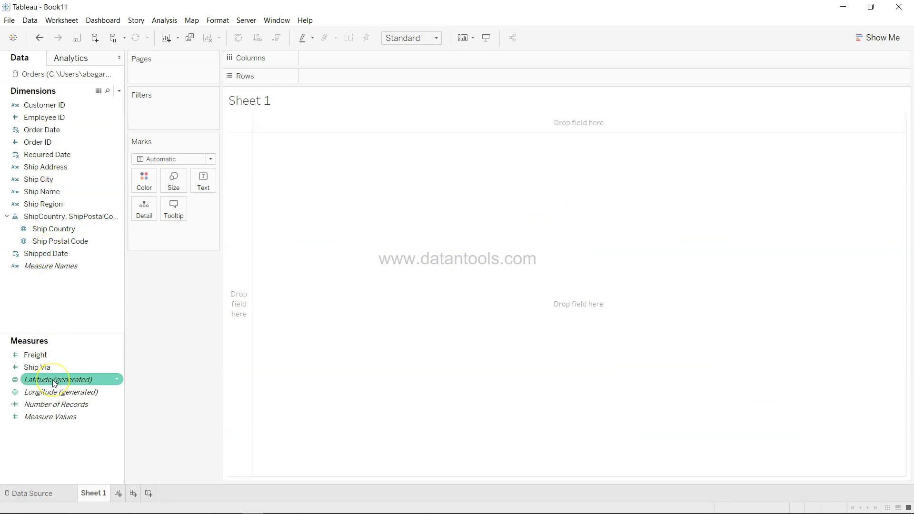